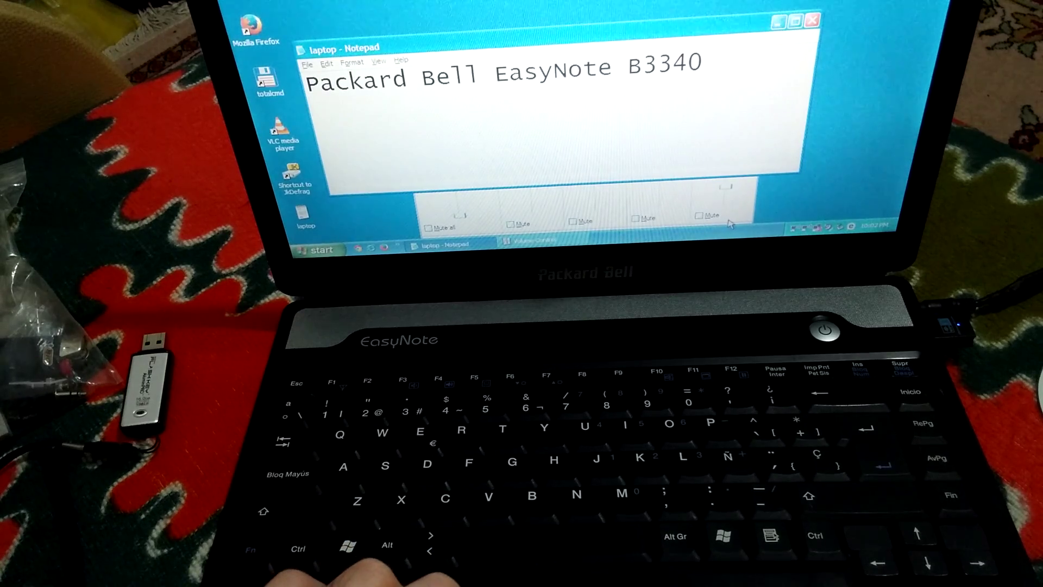
Step: Bring the Volume Control mixer in front of the Notepad note with Alt+Tab
key(alt+Tab)
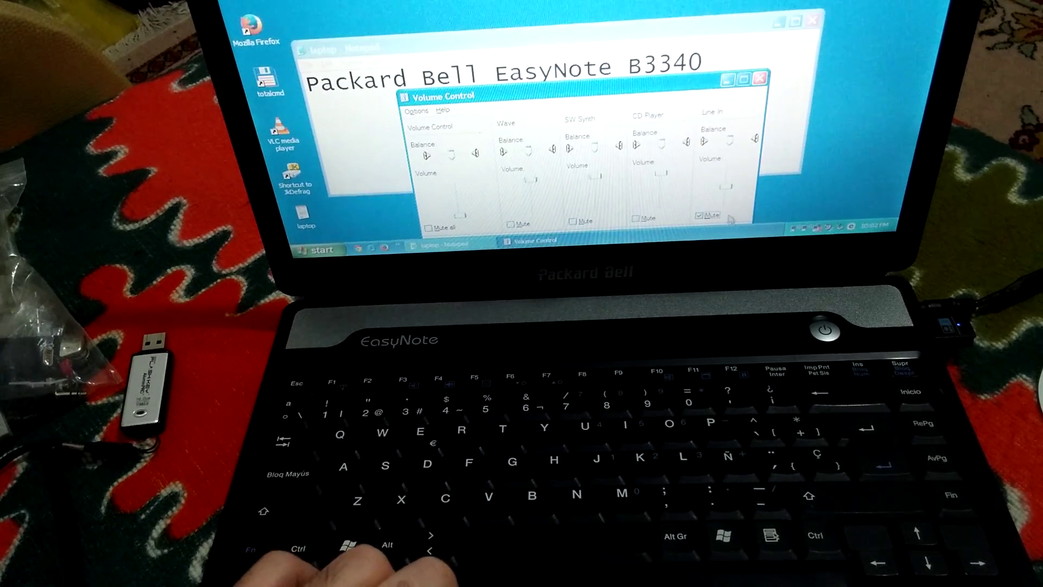